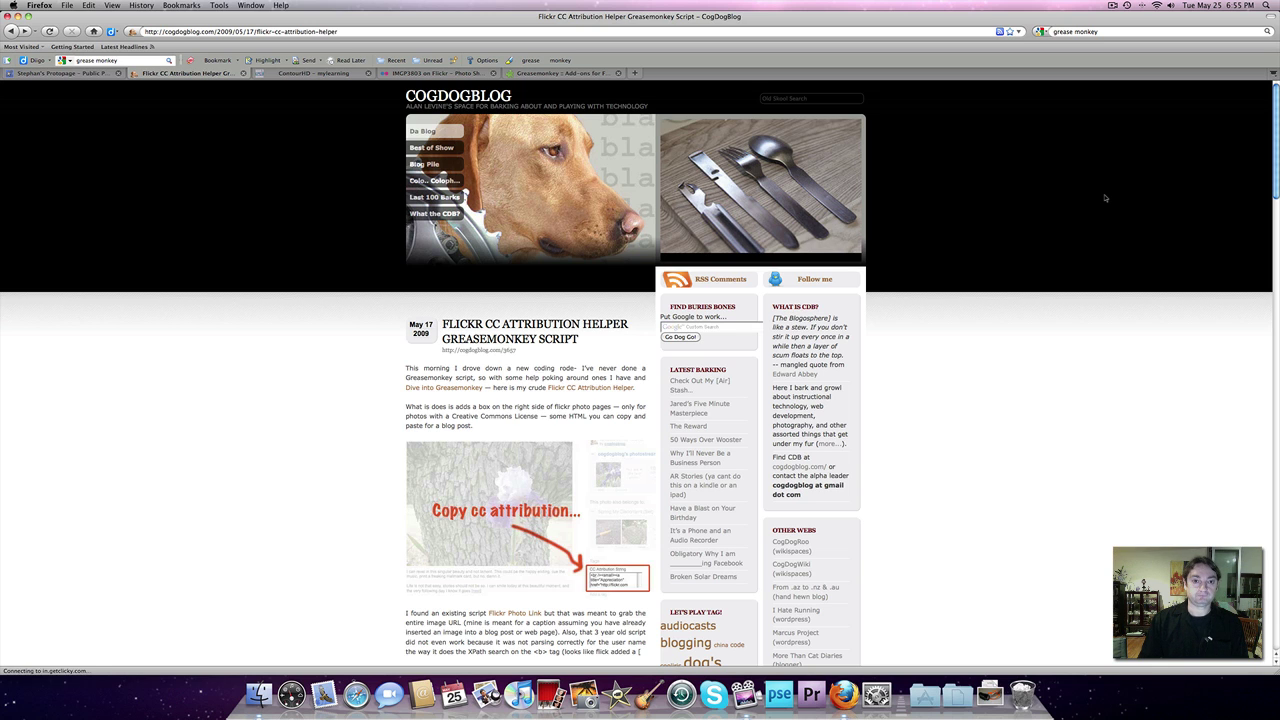
- Switch to the 'IMGP3803 on Flickr' tab showing the helmet camera photo
click(436, 73)
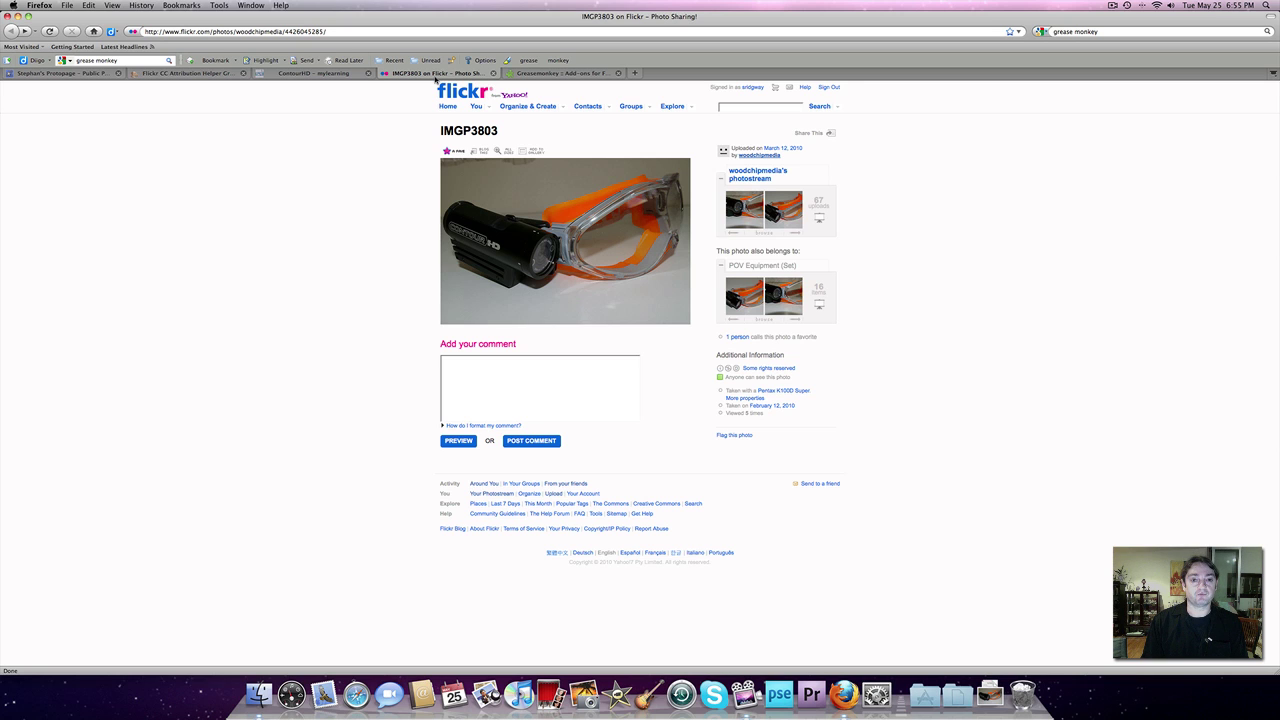
- Switch to the CogDogBlog post about the Flickr CC Attribution Helper
click(210, 75)
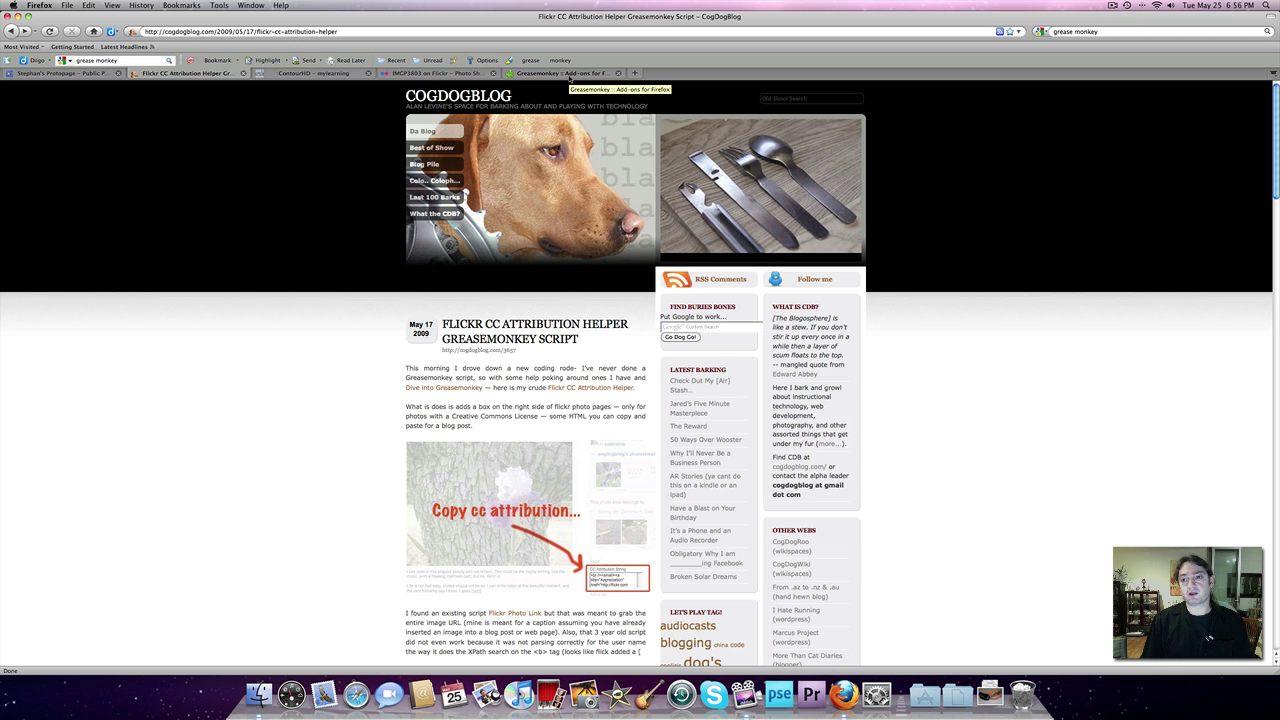
- Add Greasemonkey to Firefox from Mozilla Add-ons and restart the browser
click(571, 76)
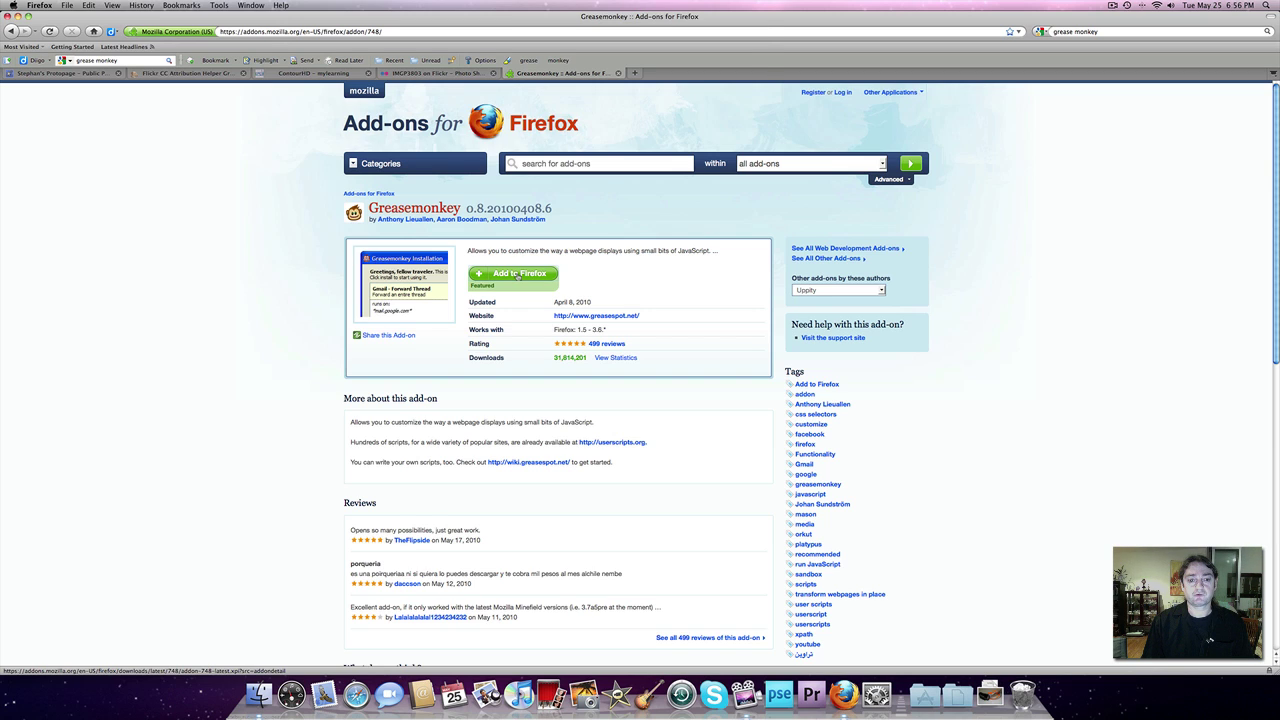
click(518, 276)
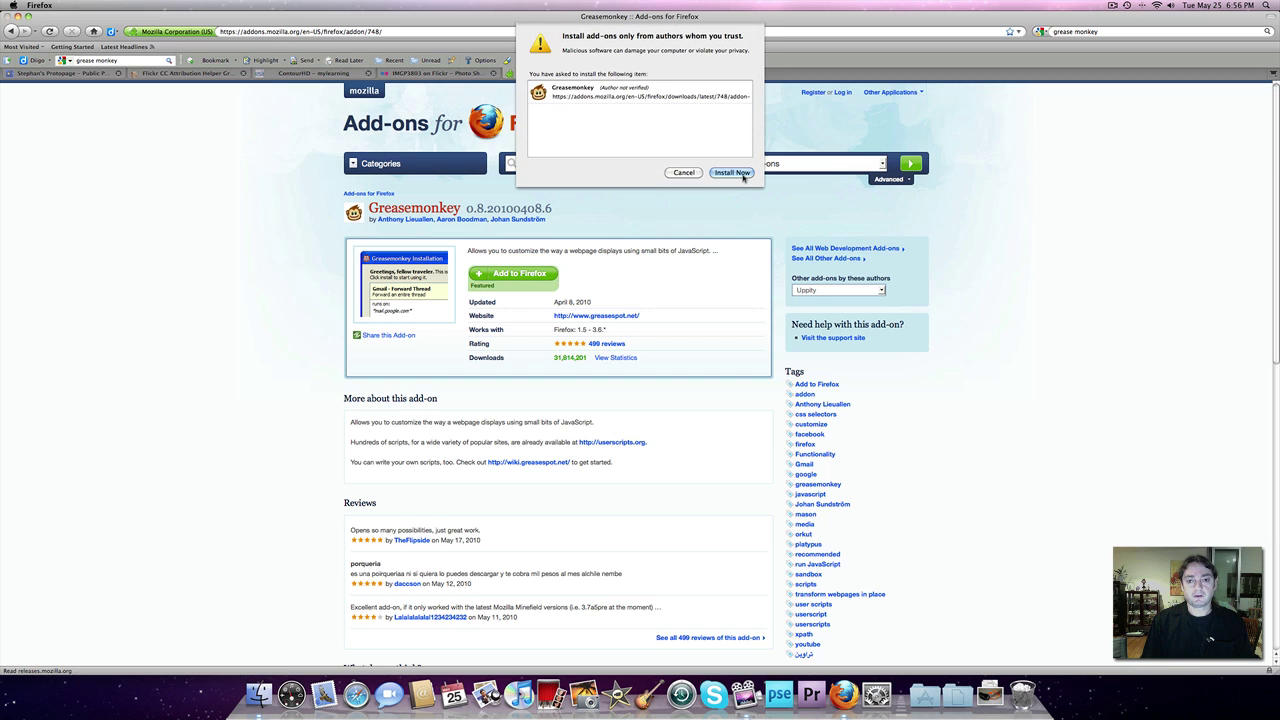
click(741, 175)
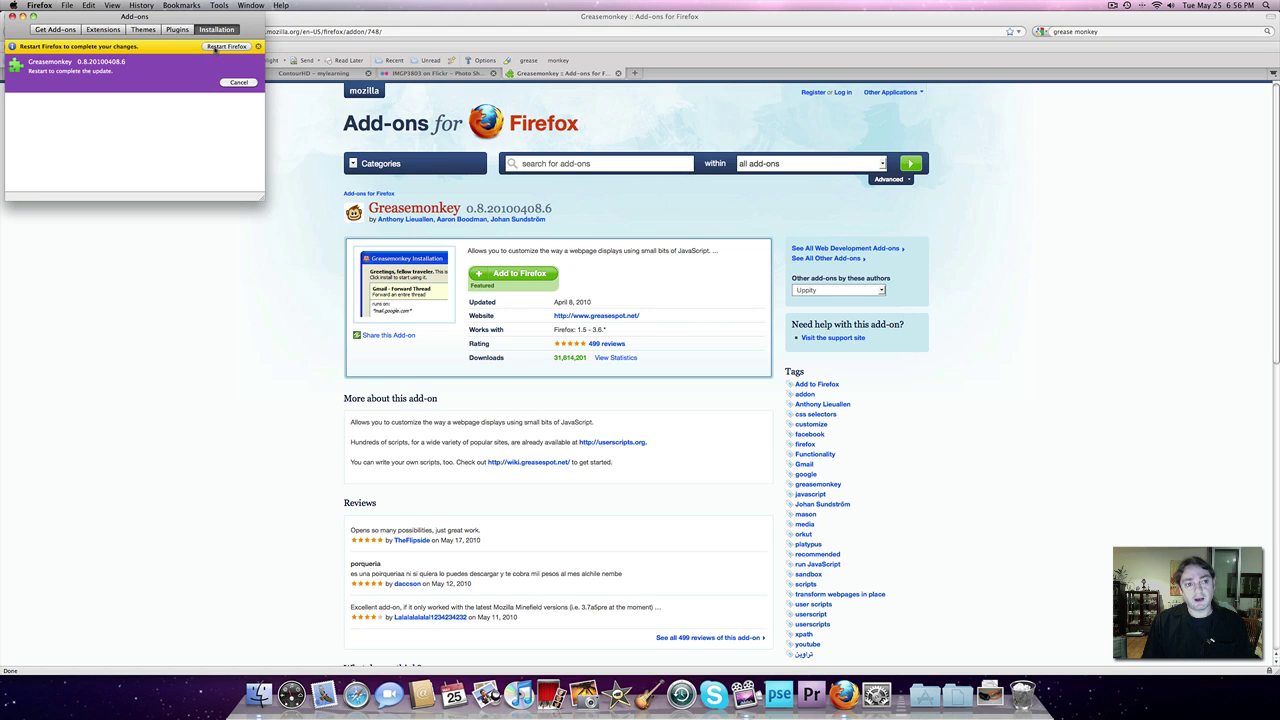
click(226, 47)
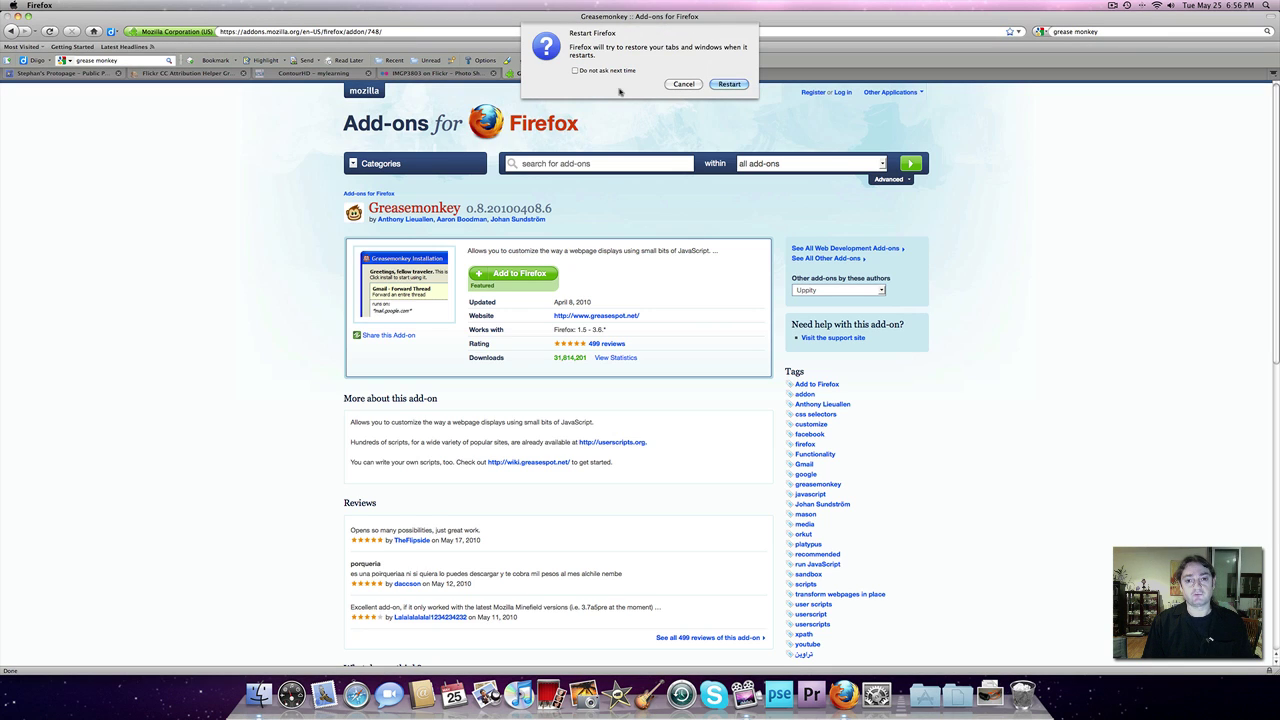
click(730, 84)
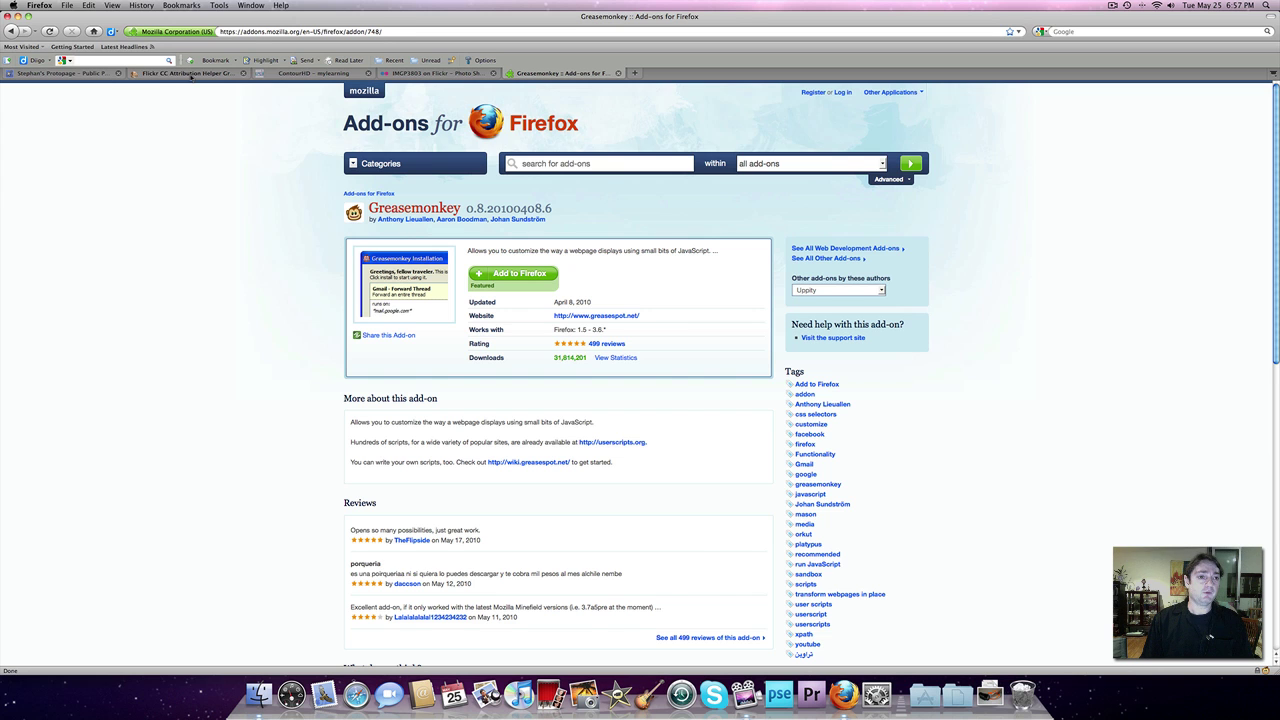
- Install the Flickr CC Attribution Helper user script, then return to the IMGP3803 Flickr tab
click(190, 74)
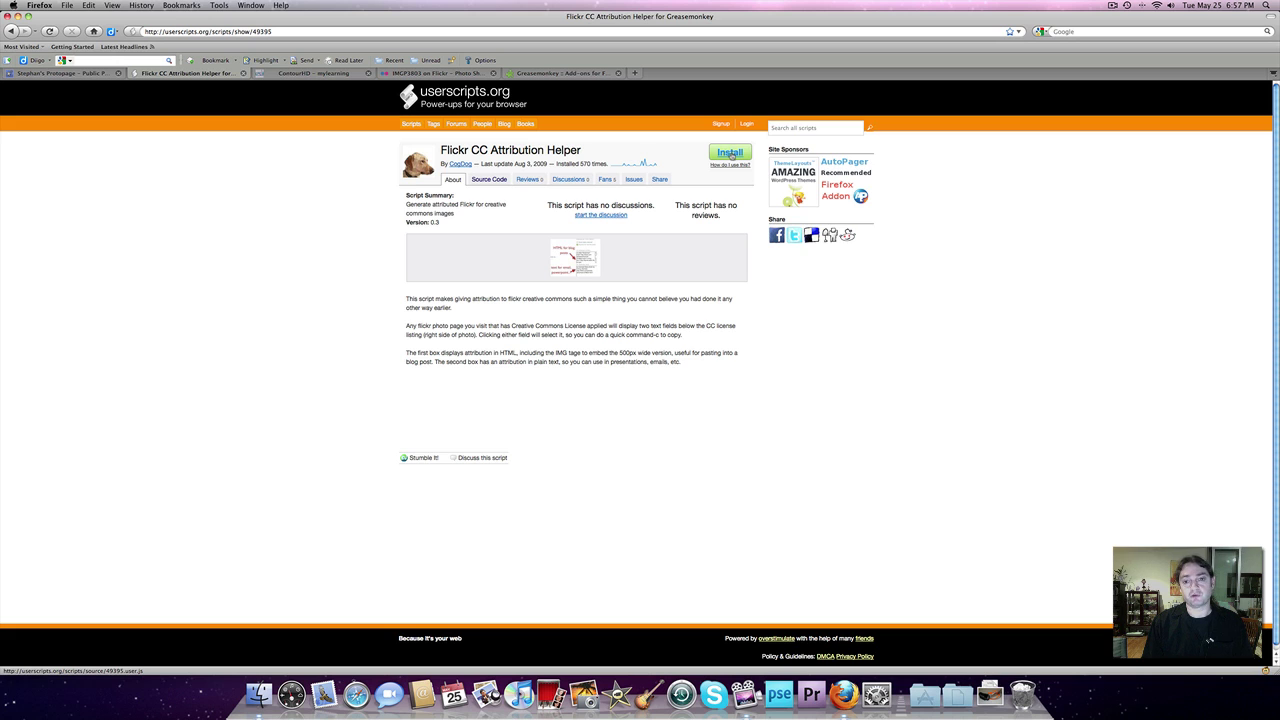
click(731, 156)
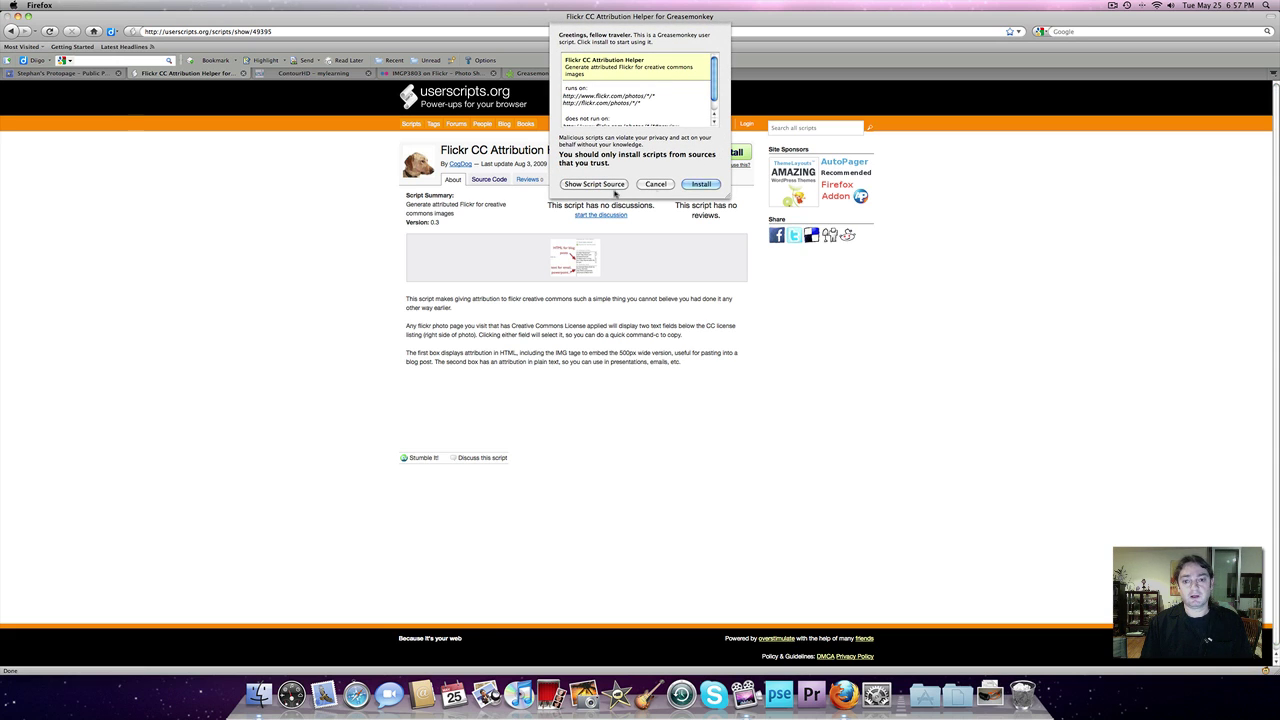
click(702, 185)
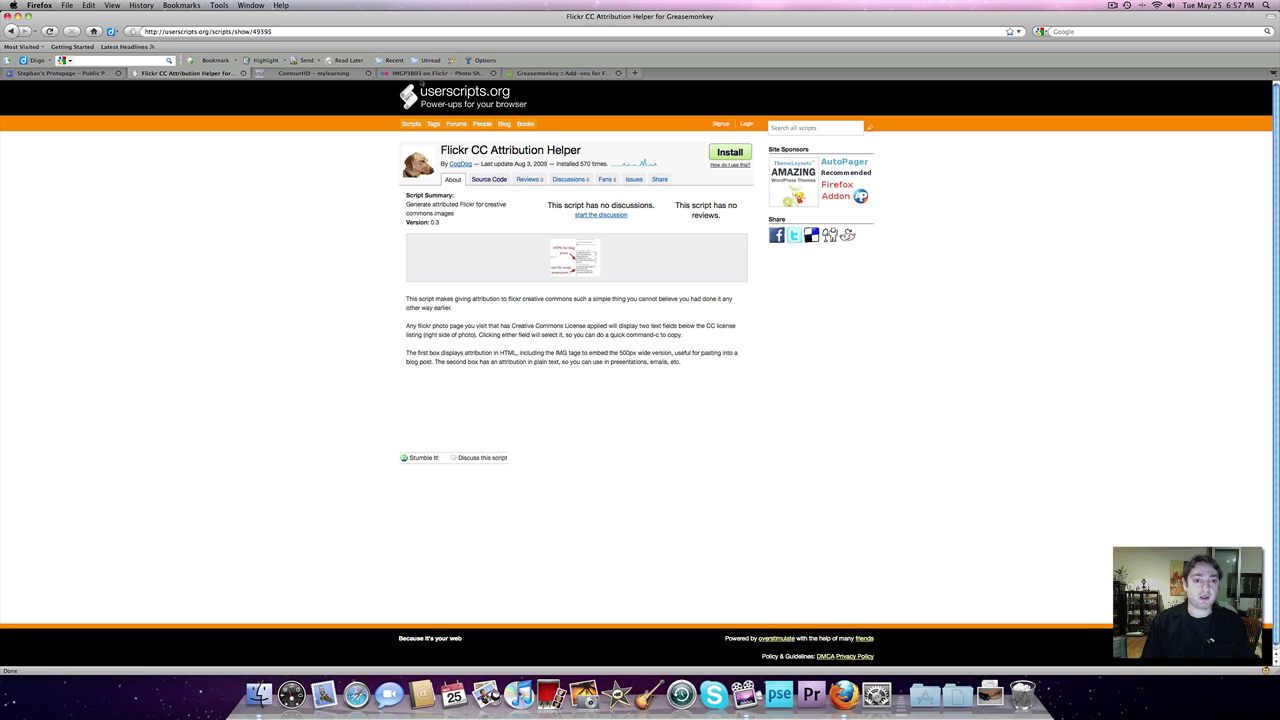
click(421, 74)
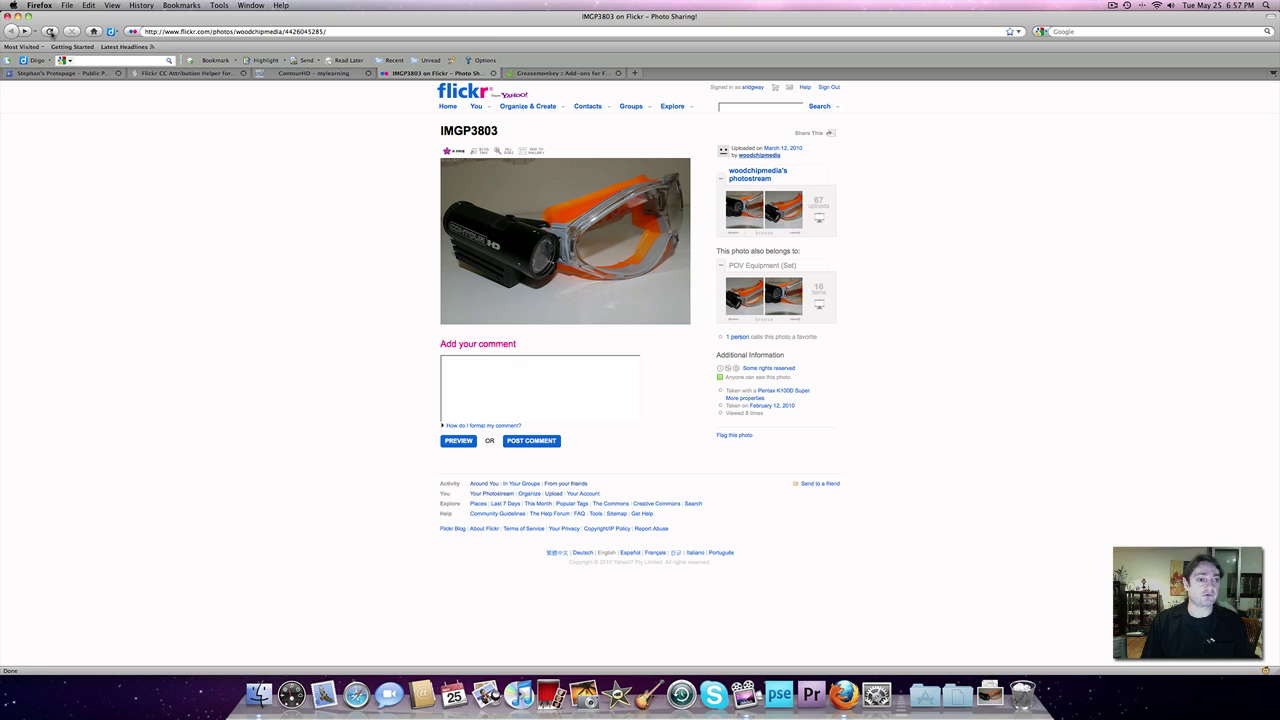
- Reload the IMGP3803 page and copy the plain-text CC Attribution line
click(50, 32)
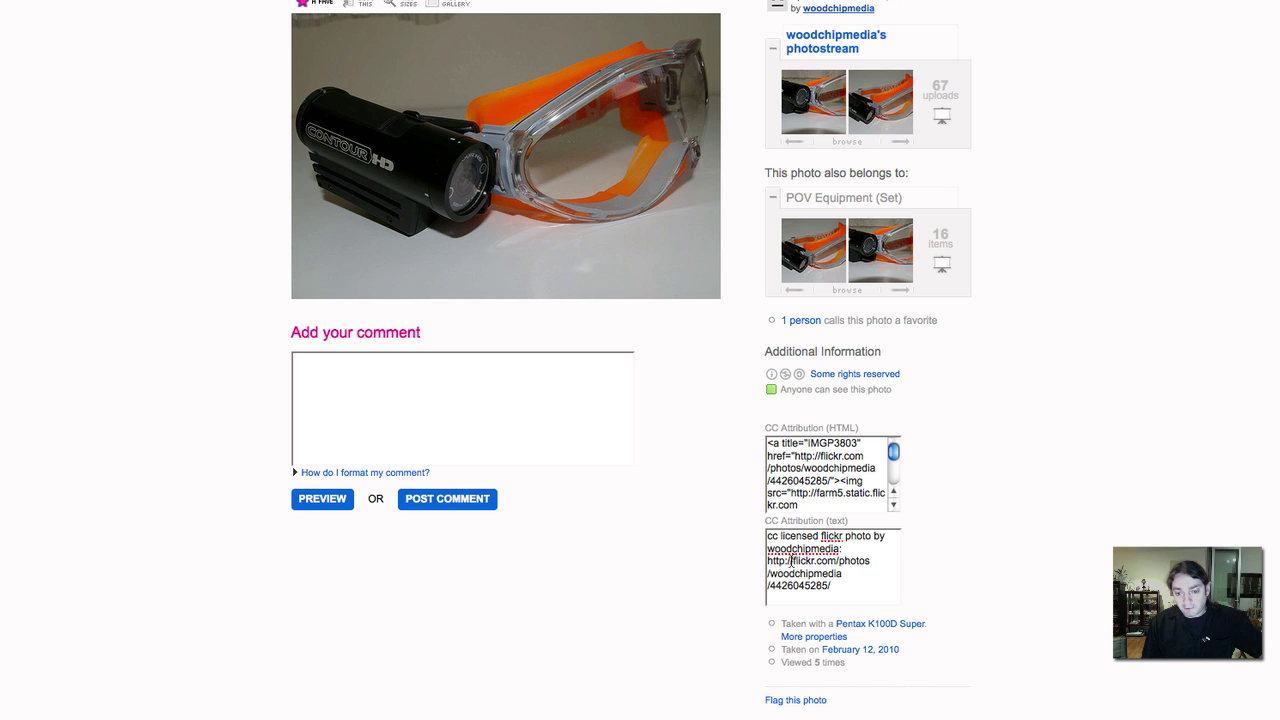
drag(771, 539, 856, 588)
key(super+c)
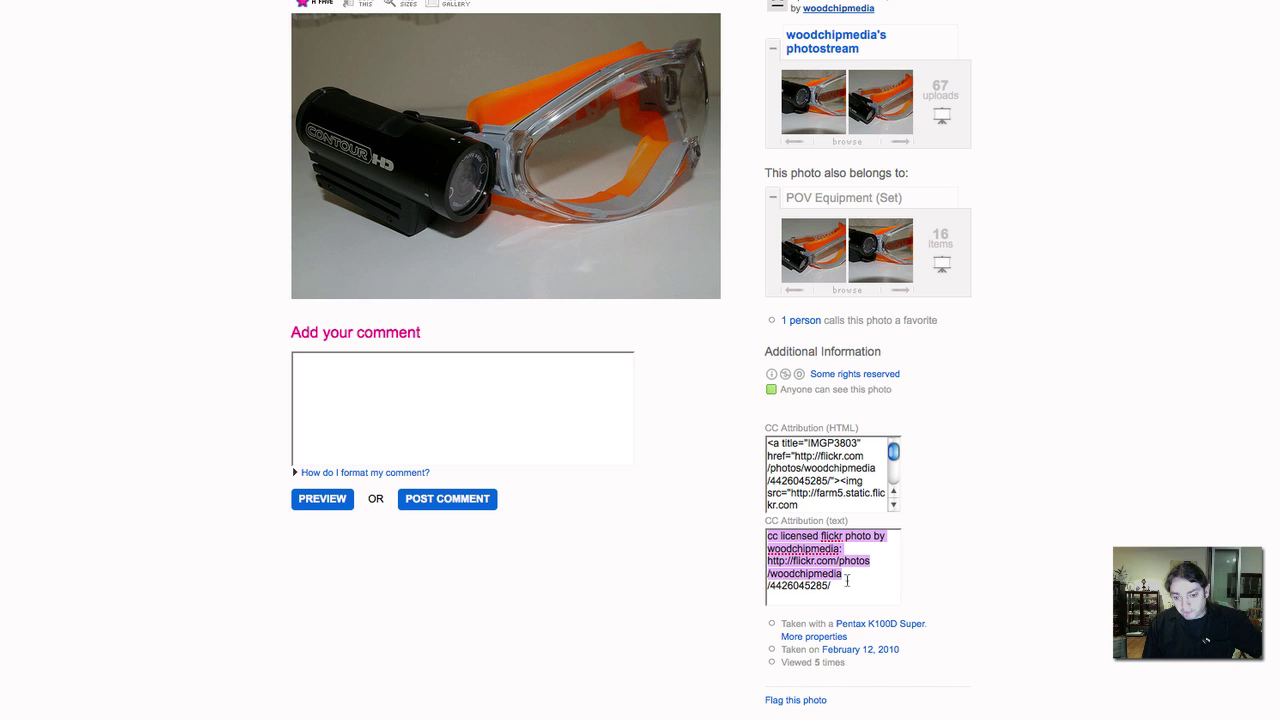
right_click(804, 551)
click(872, 698)
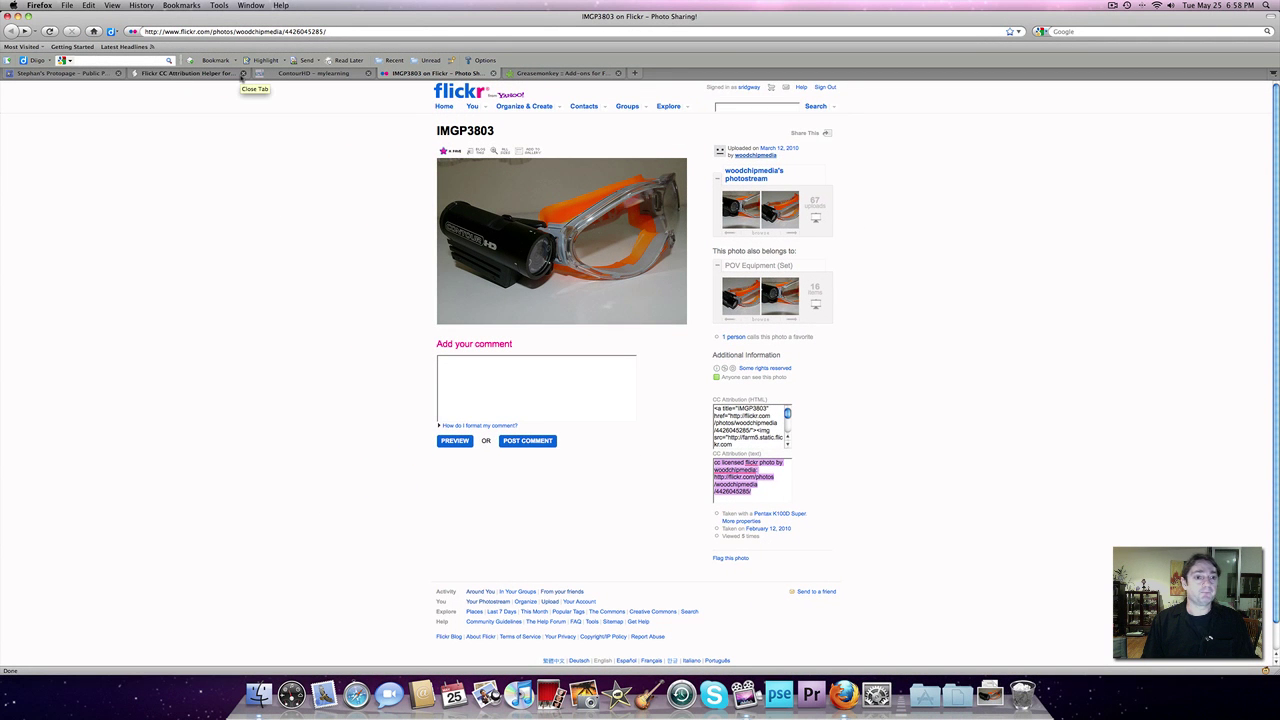
- Open the Applications section of the ContourHD wiki page for editing
click(296, 76)
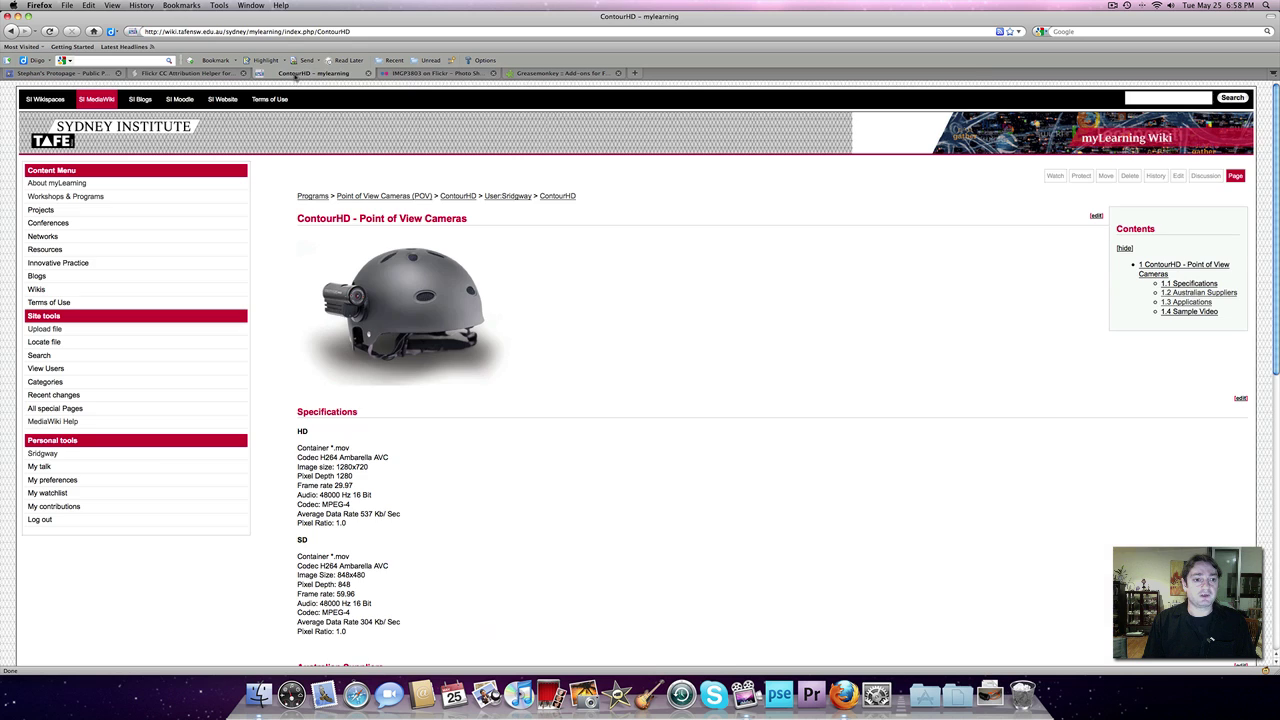
scroll(507, 332, down, 4)
scroll(507, 332, down, 1)
scroll(507, 332, down, 4)
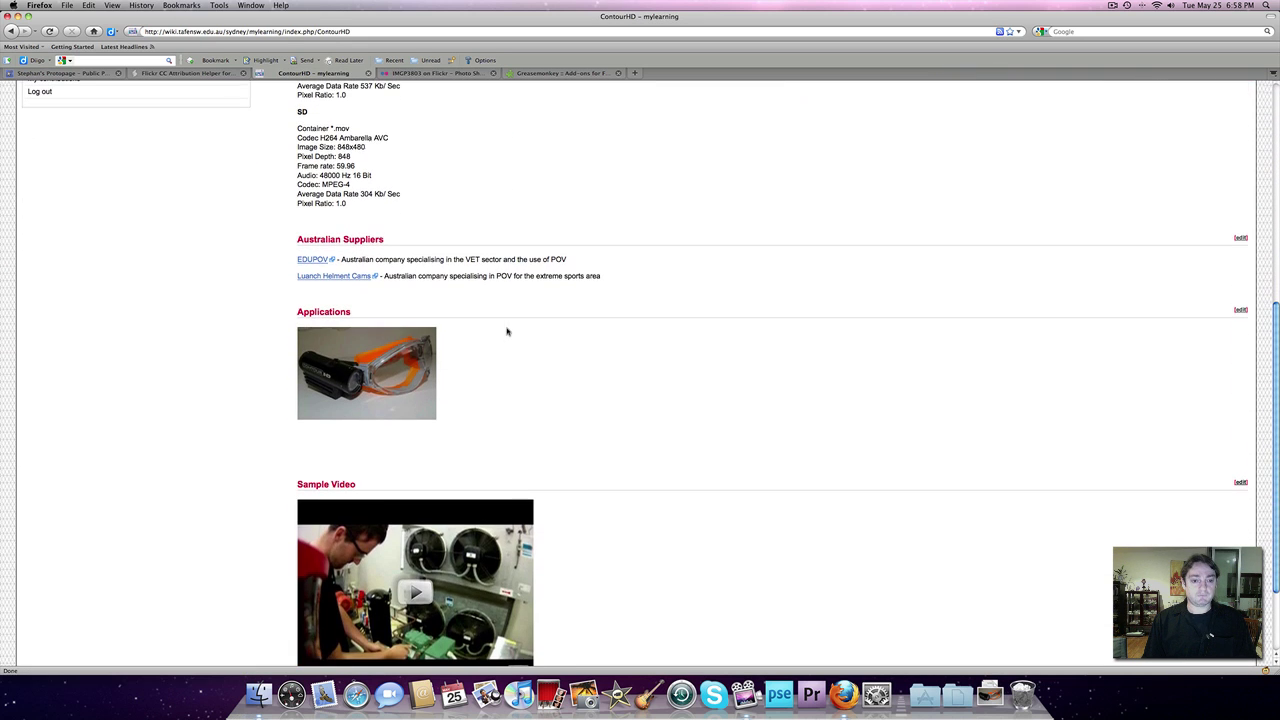
click(1240, 309)
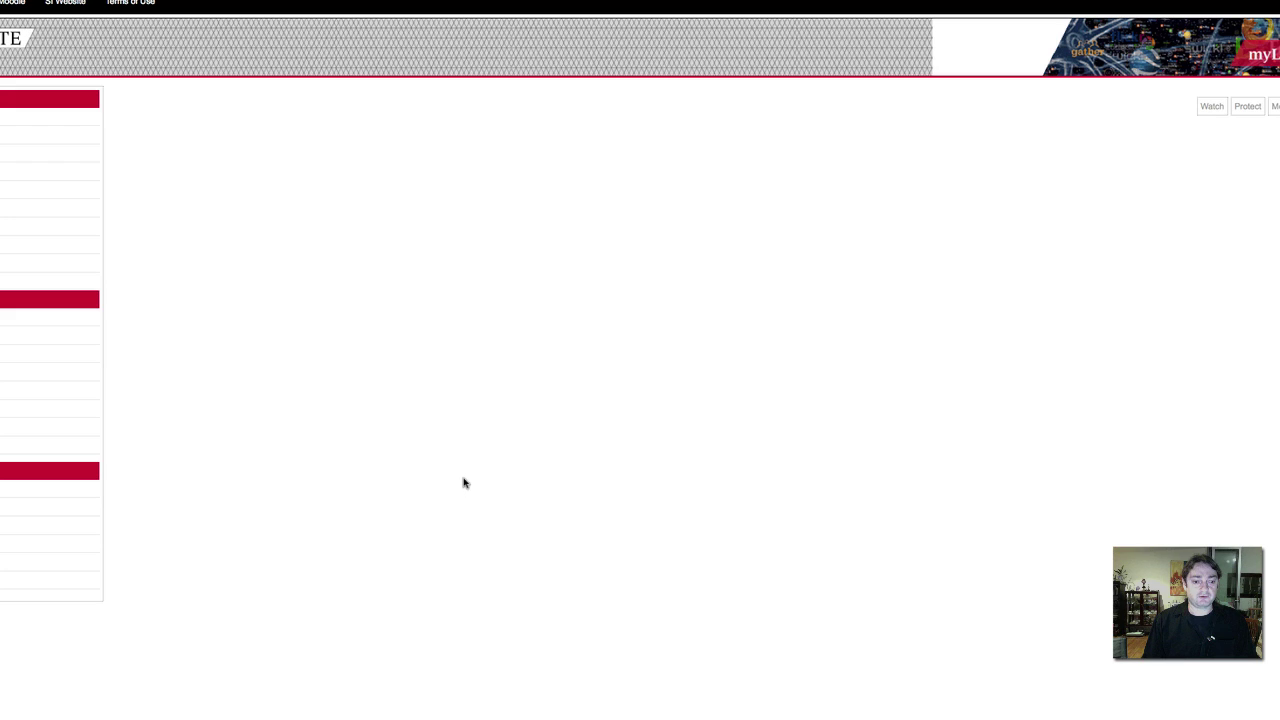
- Paste the Flickr attribution as plain text below the goggles photo and save
click(440, 351)
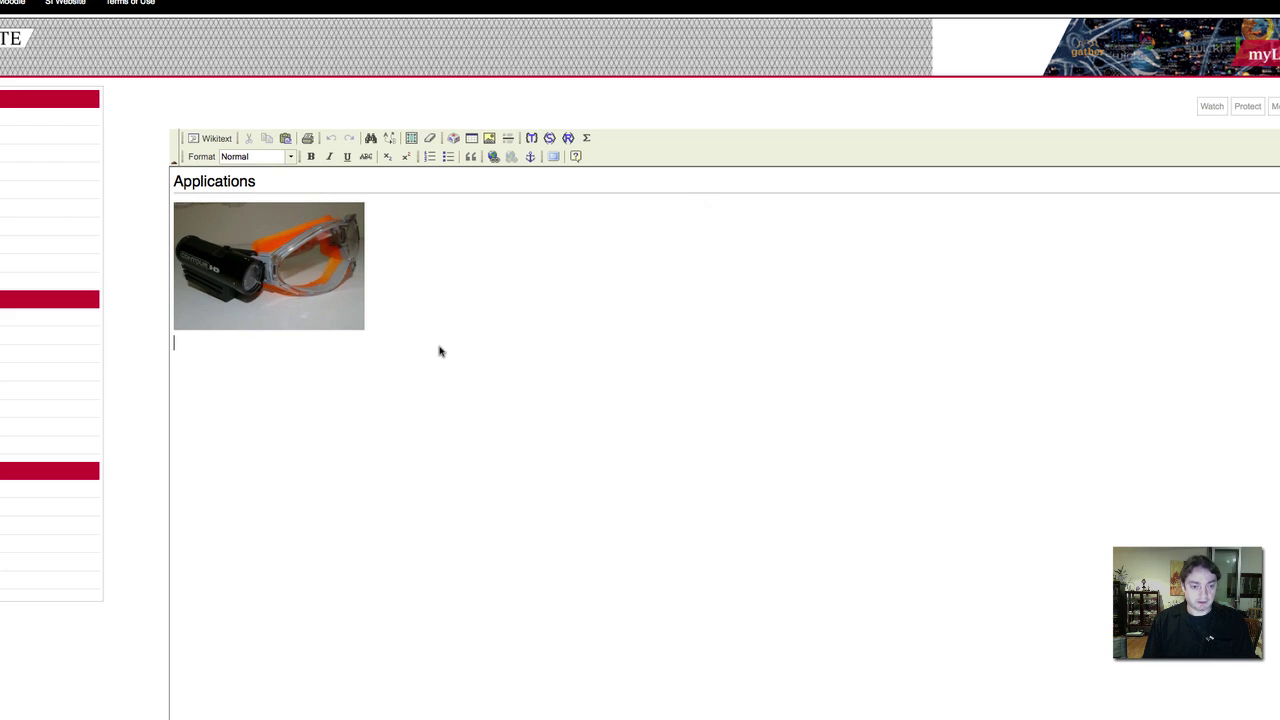
key(super+v)
right_click(500, 329)
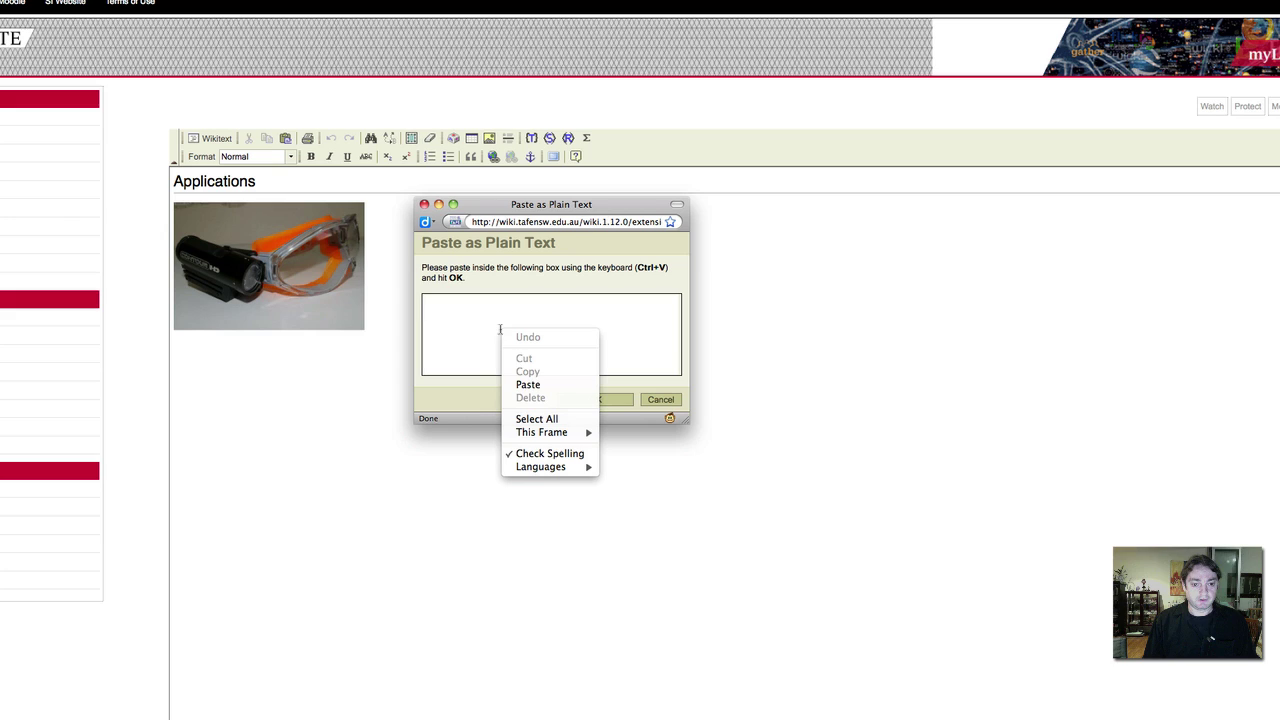
click(524, 386)
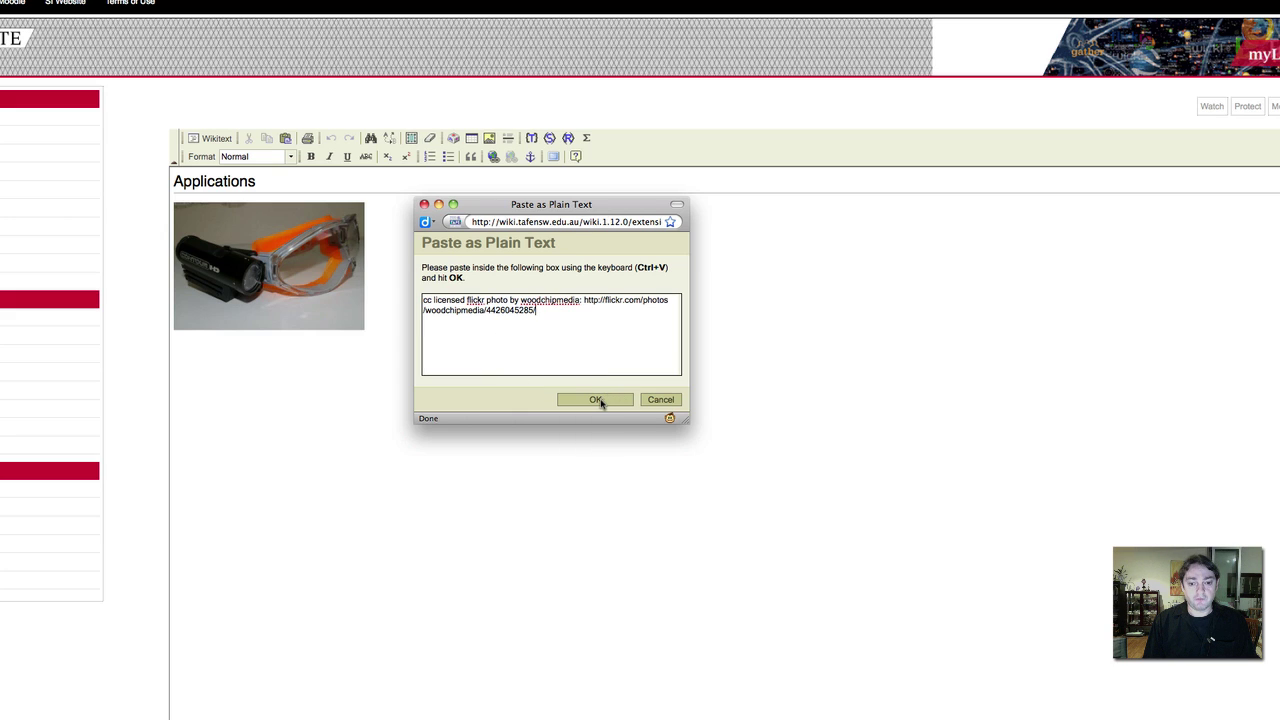
click(603, 400)
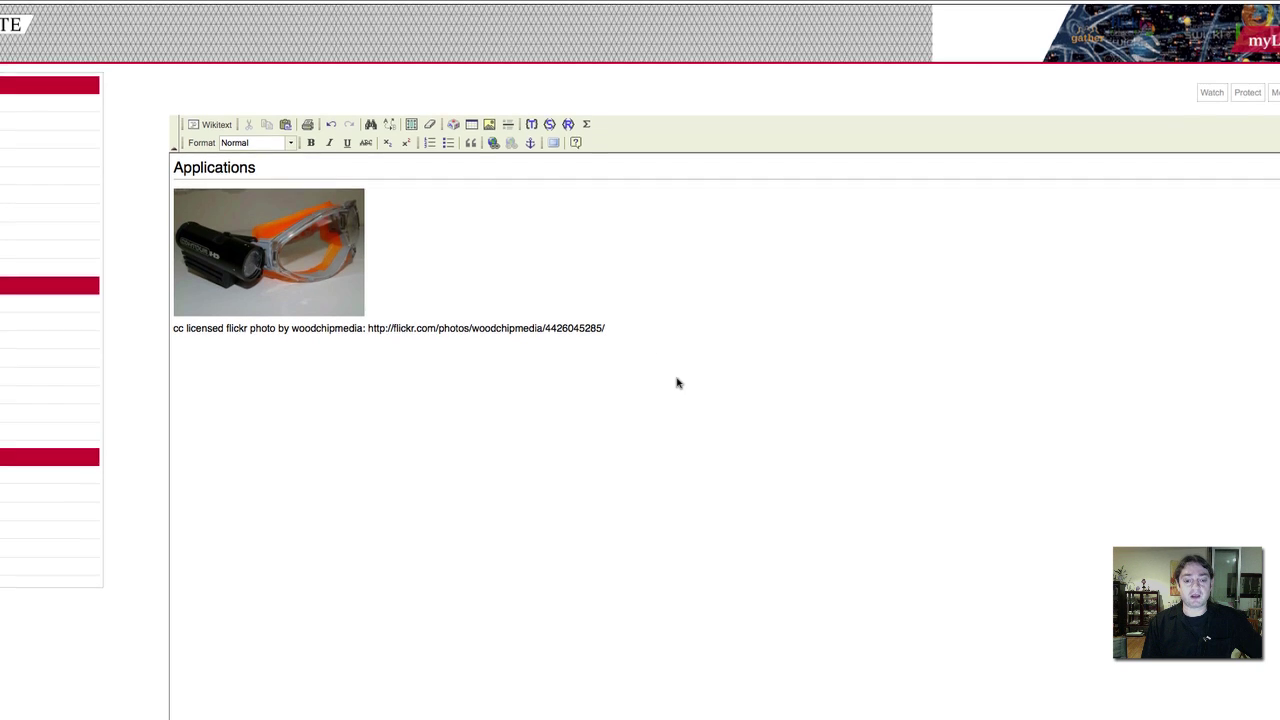
scroll(677, 383, down, 5)
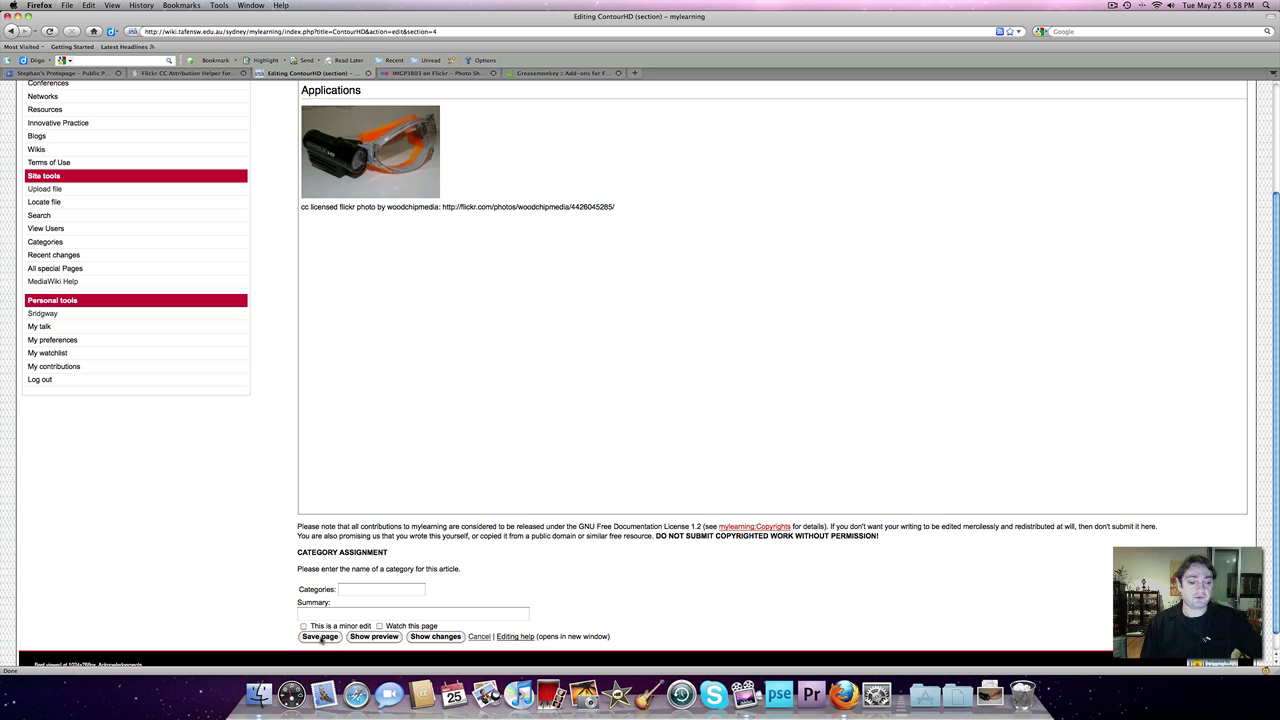
click(321, 637)
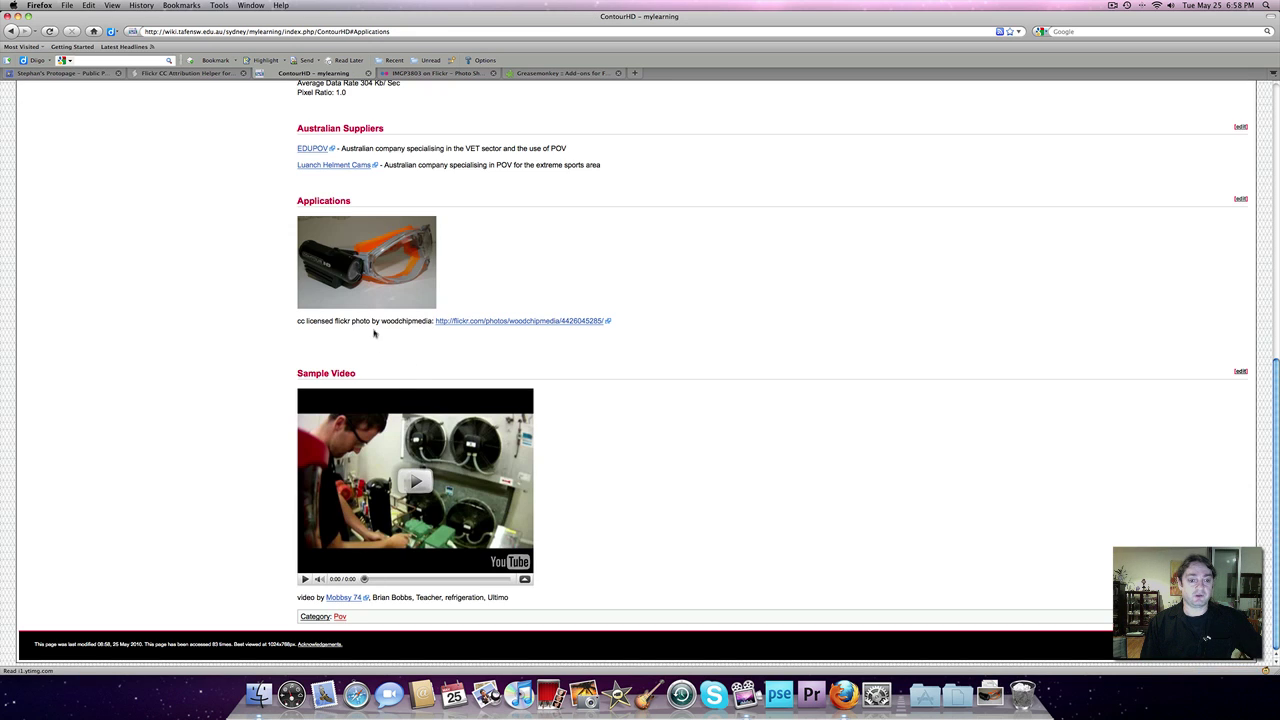
- Go from the userscripts.org tab back to the CogDogBlog post about the script
click(215, 74)
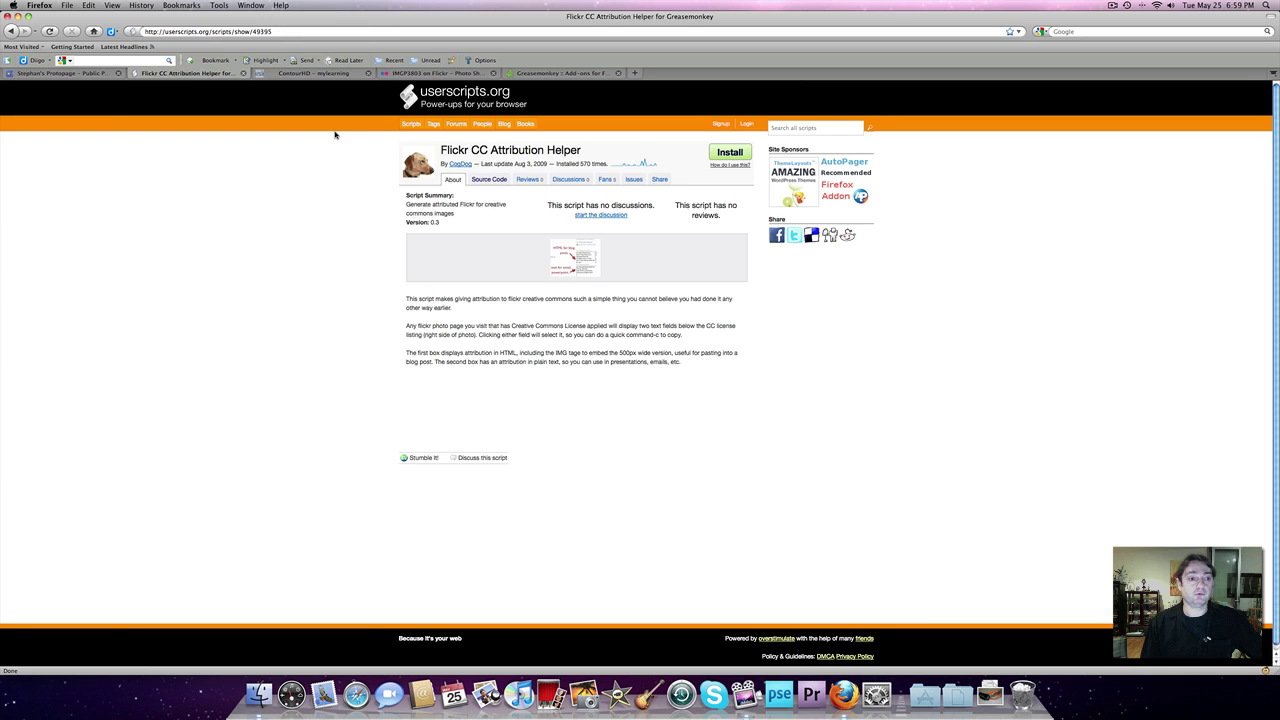
click(13, 31)
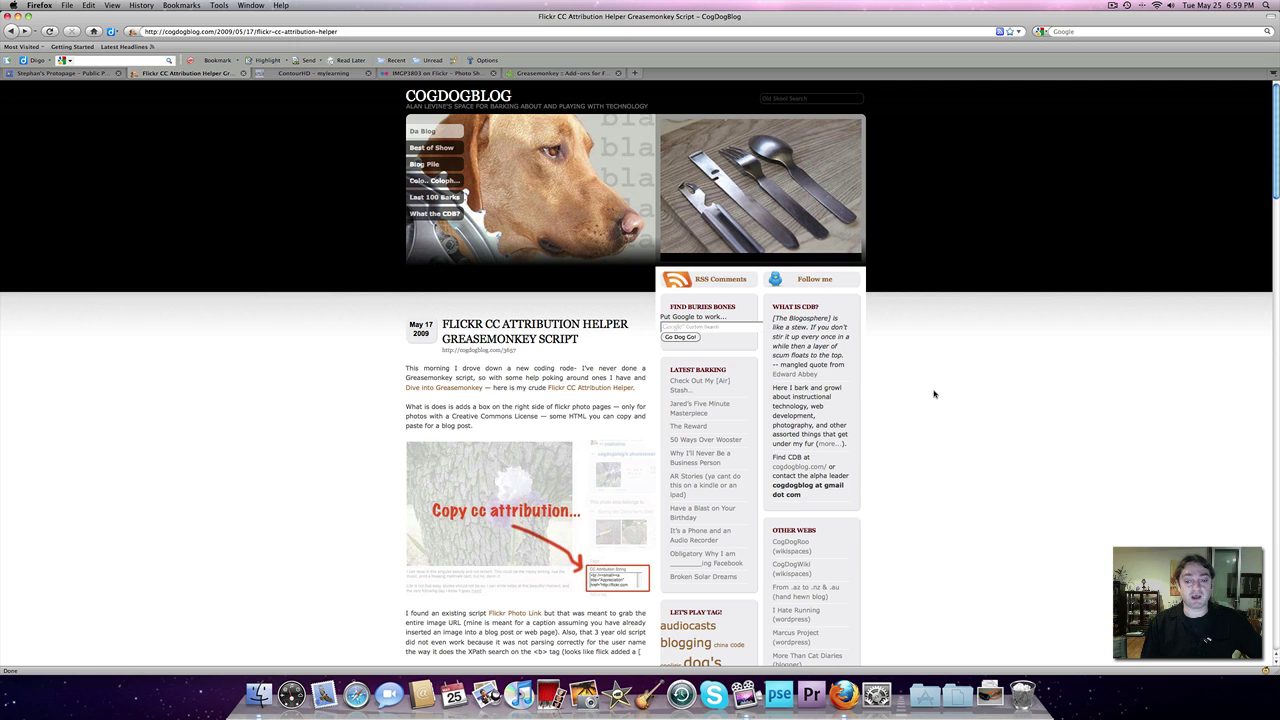